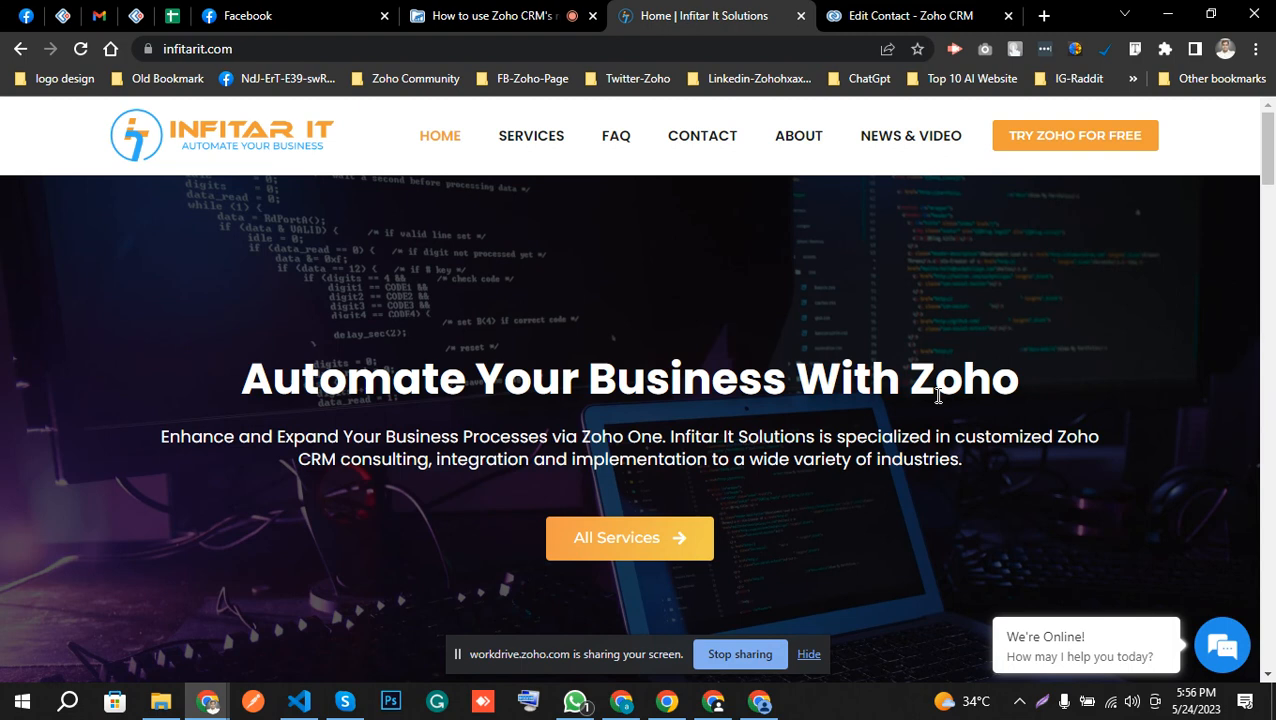
Step: Switch to Zoho CRM, edit the first lead in the Leads list, and open its page layout for editing
click(886, 20)
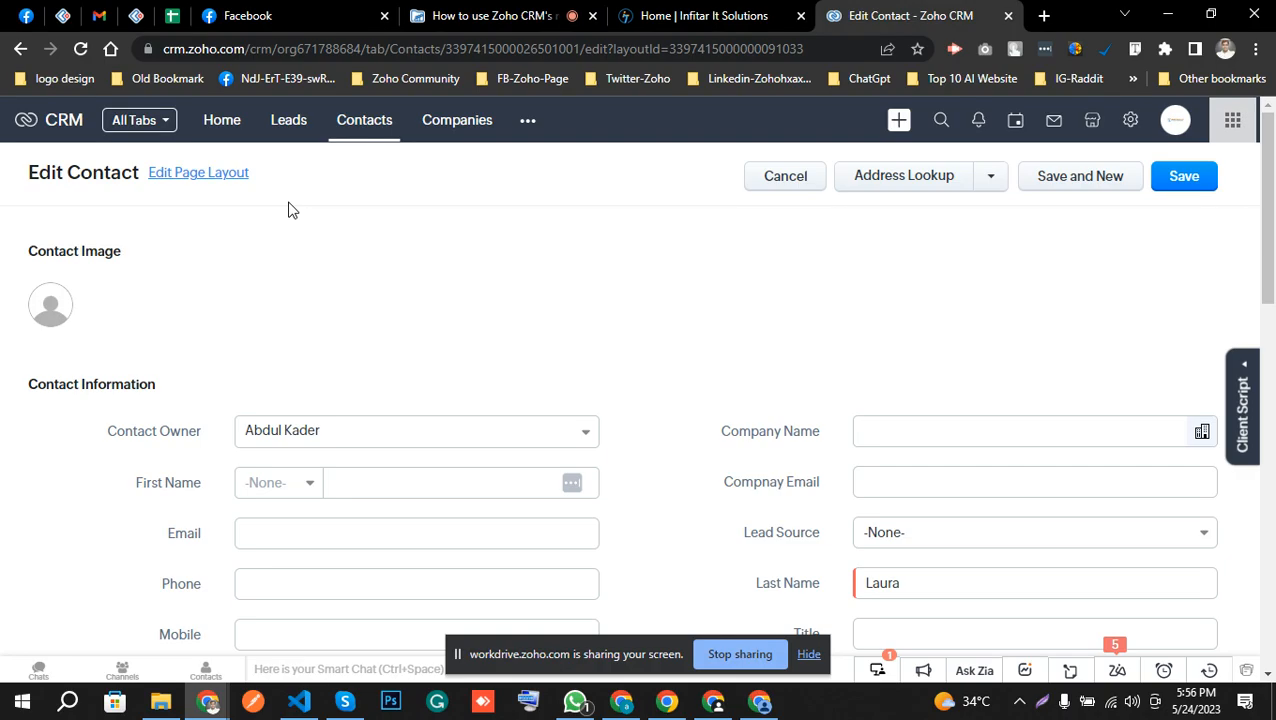
click(286, 128)
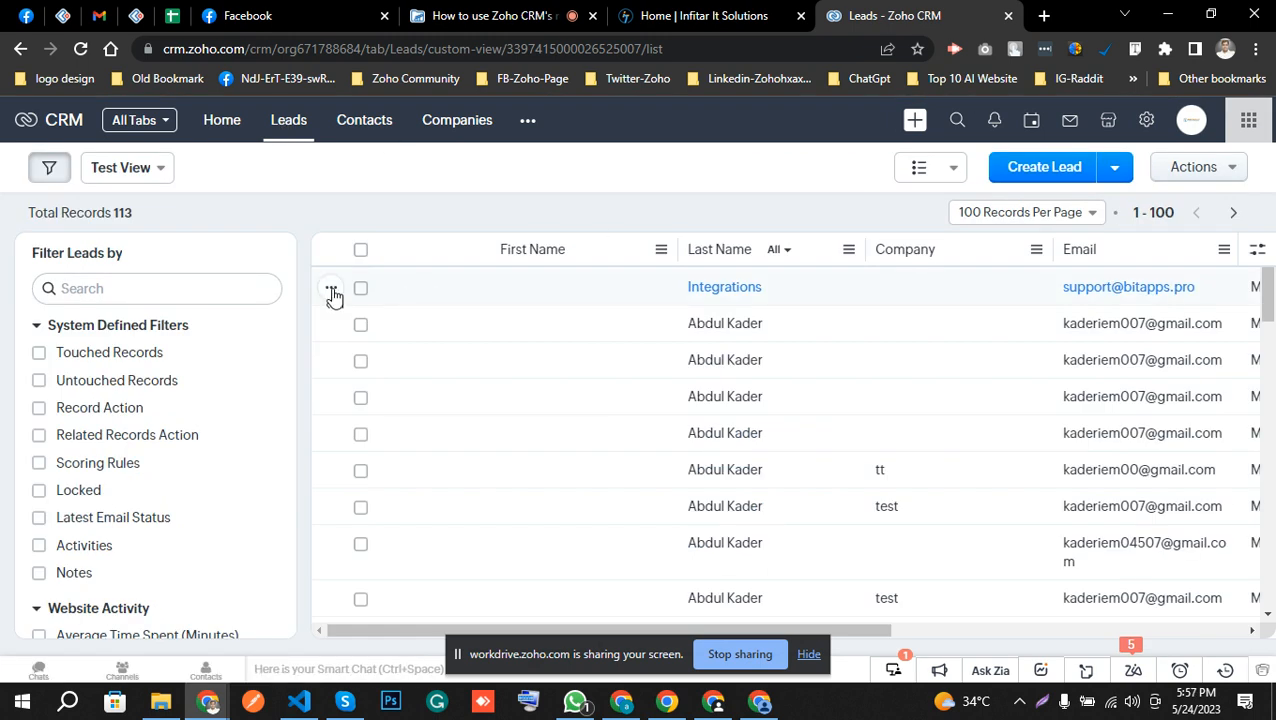
click(332, 292)
click(358, 331)
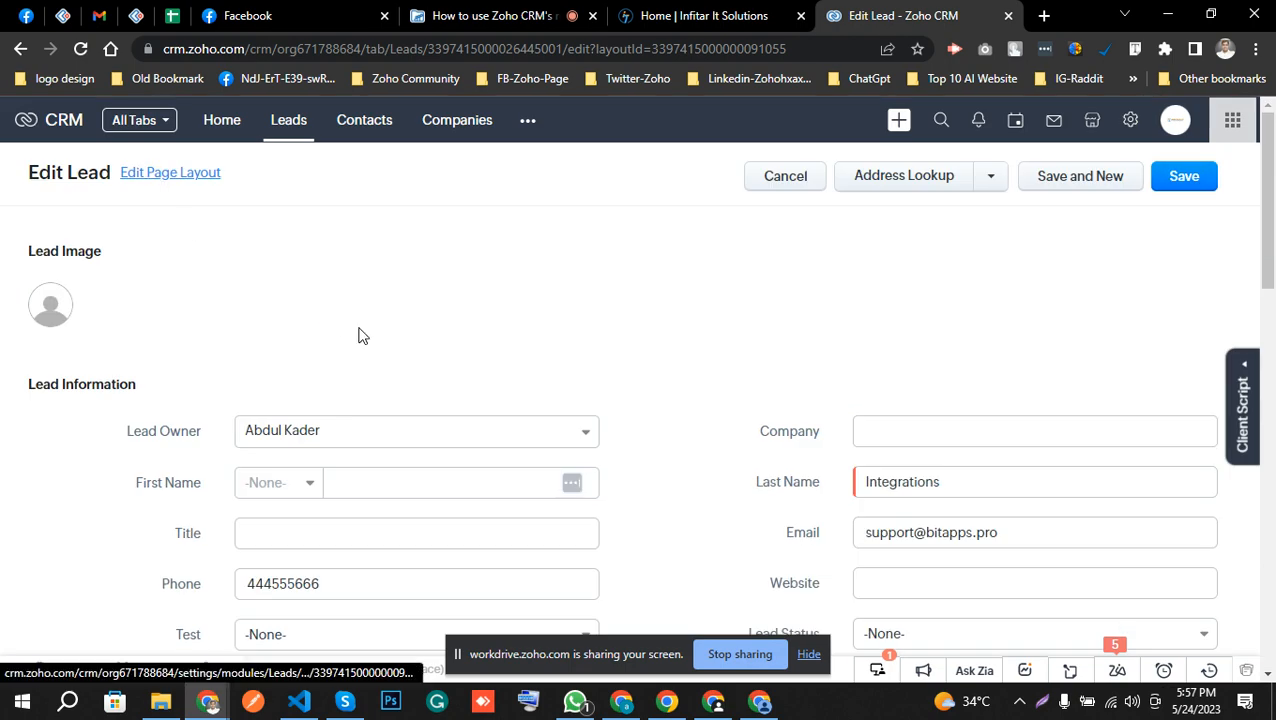
click(154, 176)
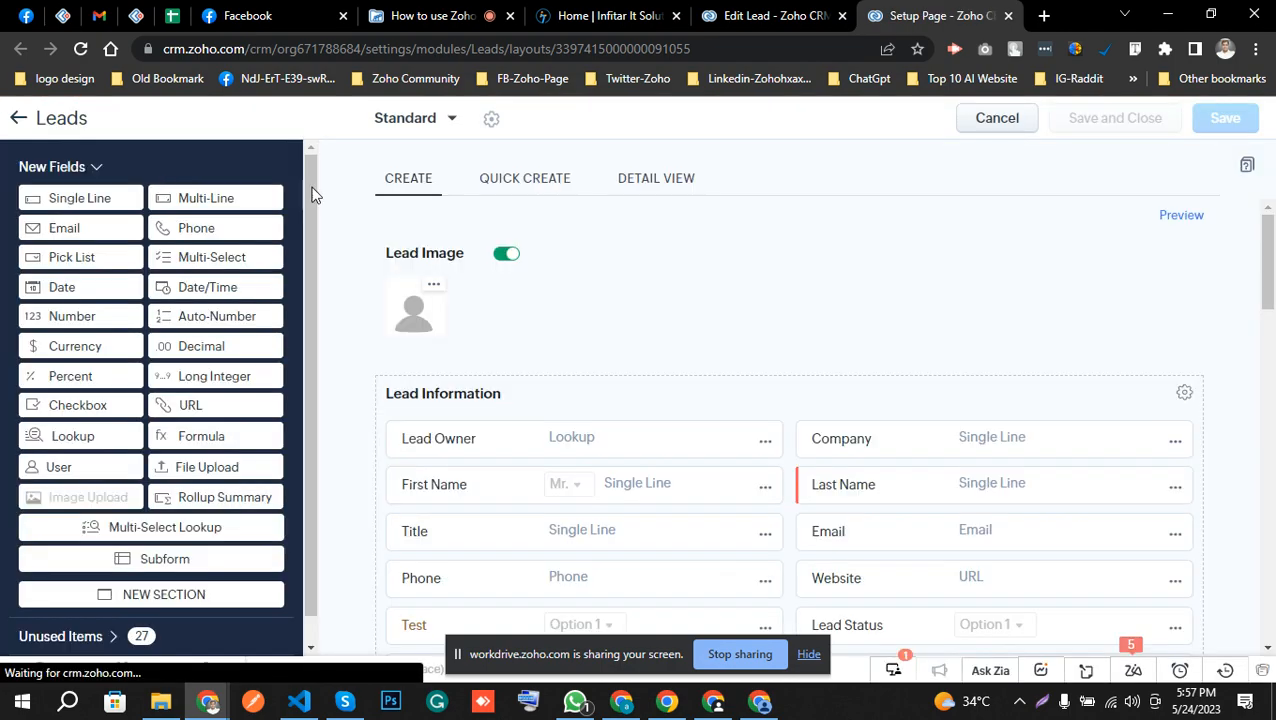
Step: Add a Rollup Summary field to the Address Information section, below Zip Code
scroll(505, 439, down, 15)
scroll(505, 439, up, 4)
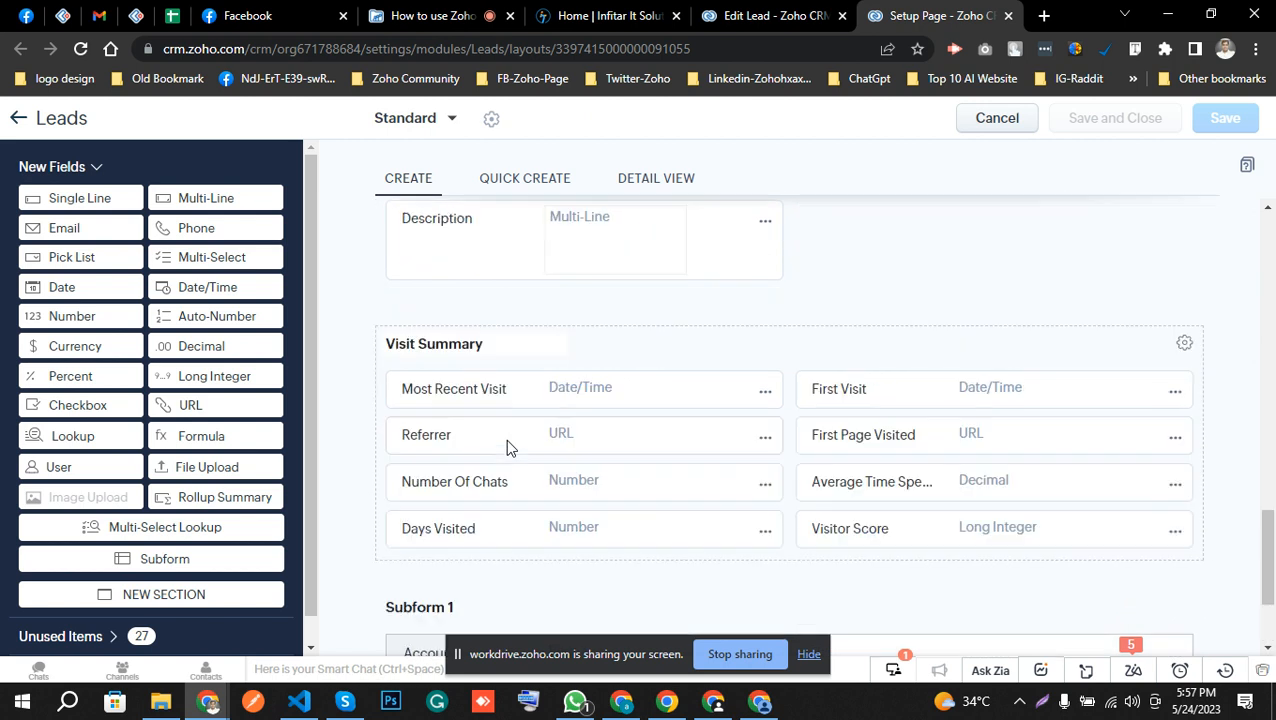
scroll(505, 439, up, 3)
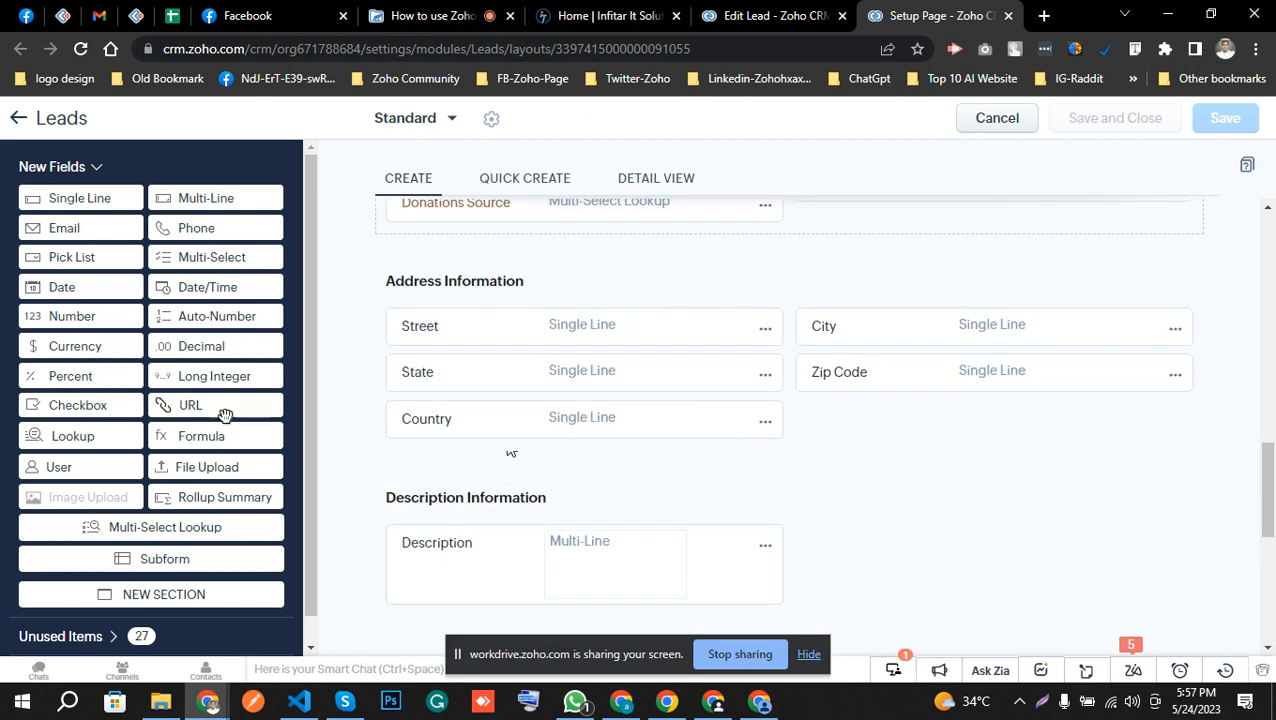
drag(236, 498, 861, 423)
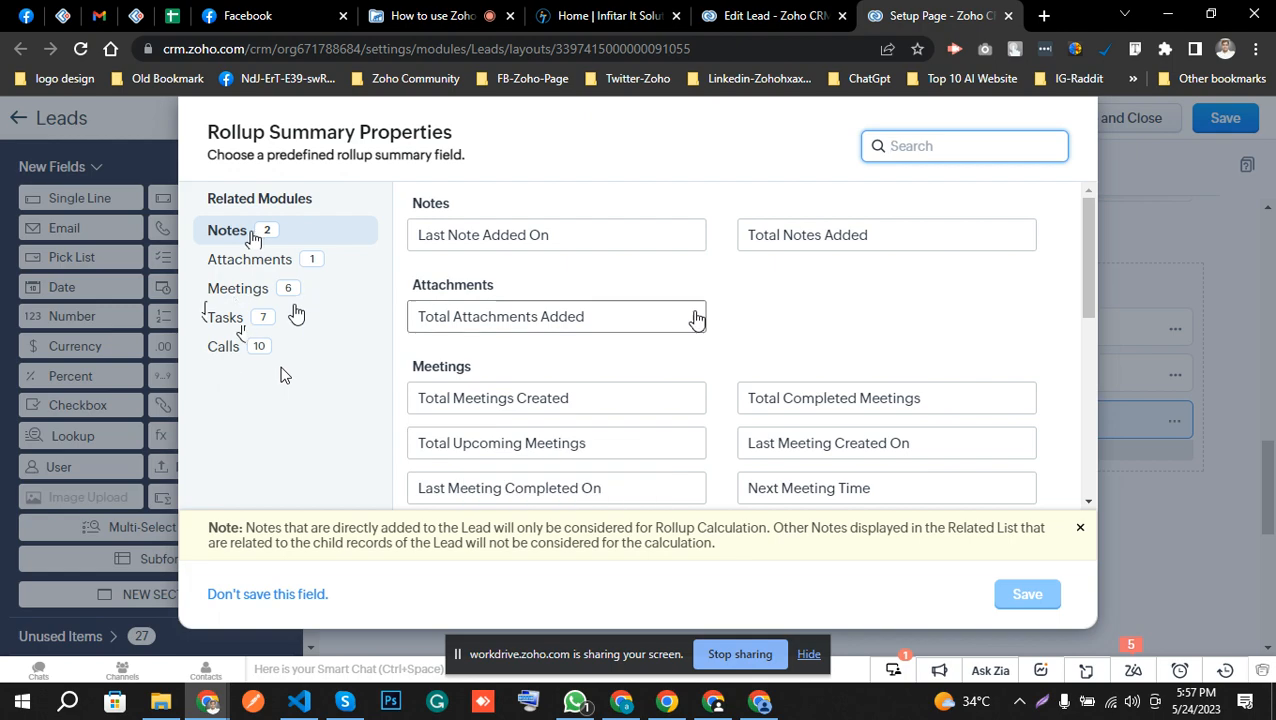
Step: Set the rollup summary to the predefined Notes field Last Note Added On and save the Leads layout
scroll(820, 354, down, 3)
scroll(820, 354, up, 3)
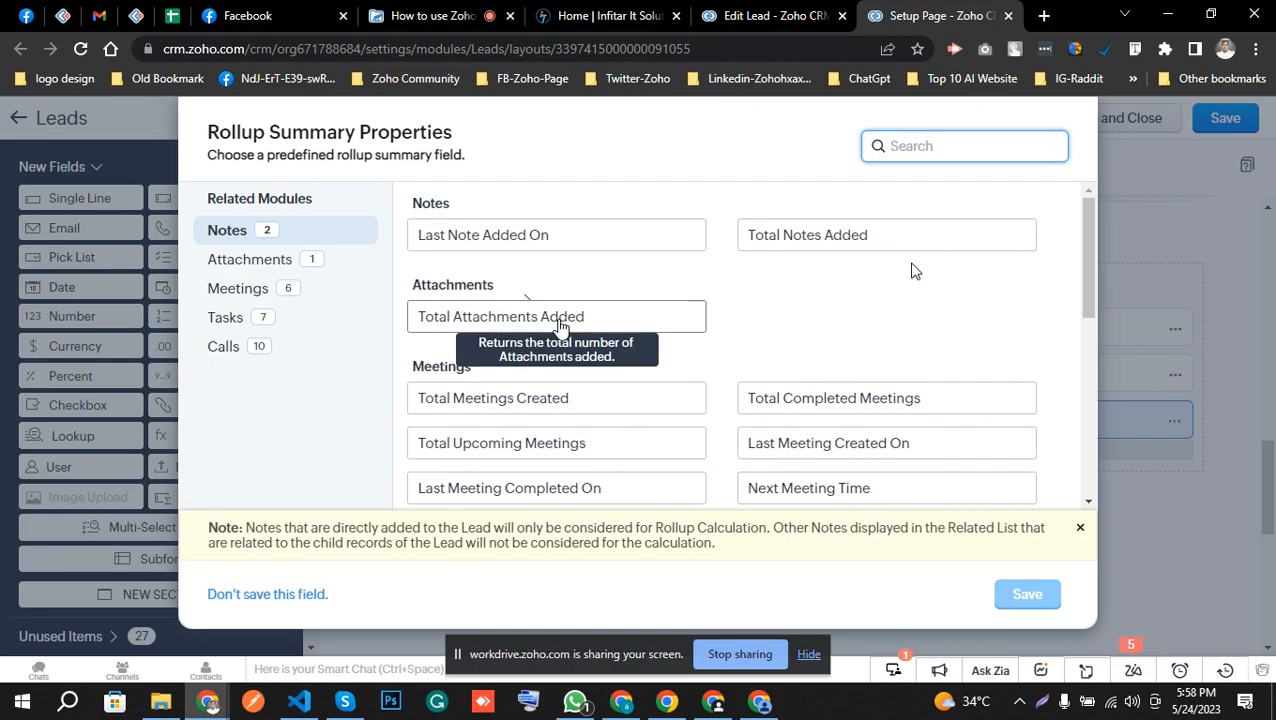
scroll(649, 407, down, 1)
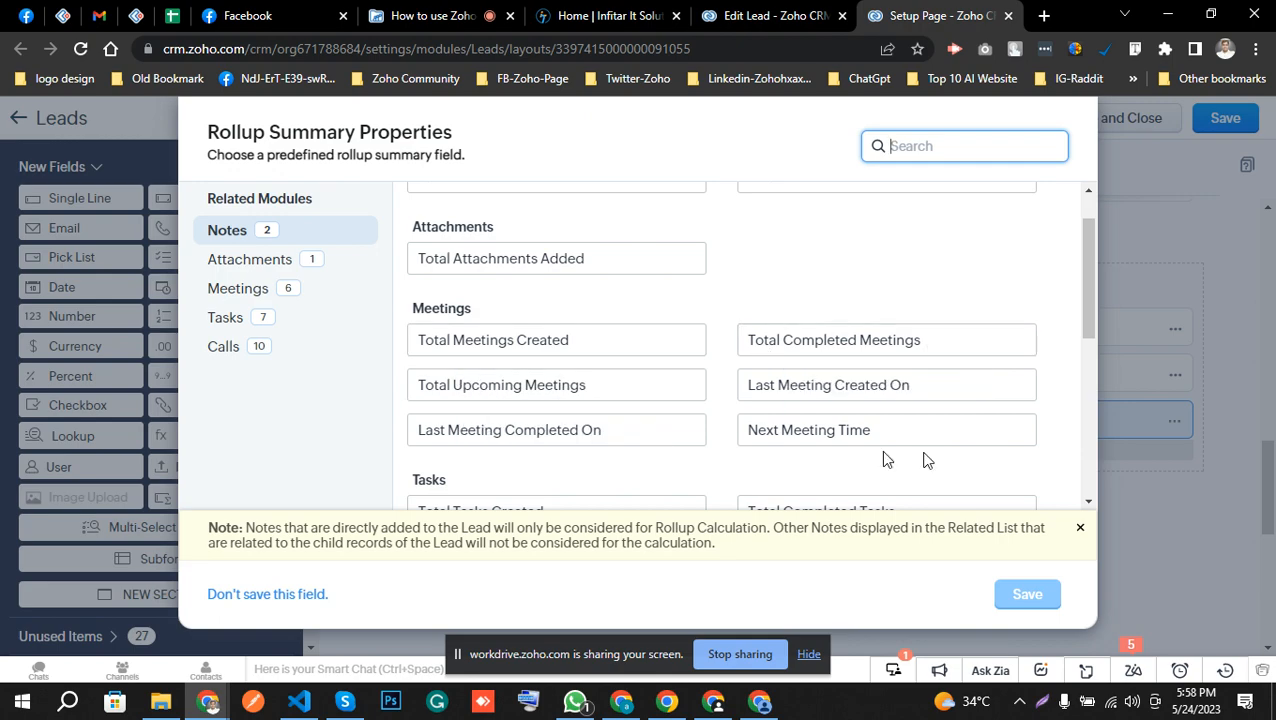
scroll(712, 441, down, 5)
scroll(713, 441, down, 1)
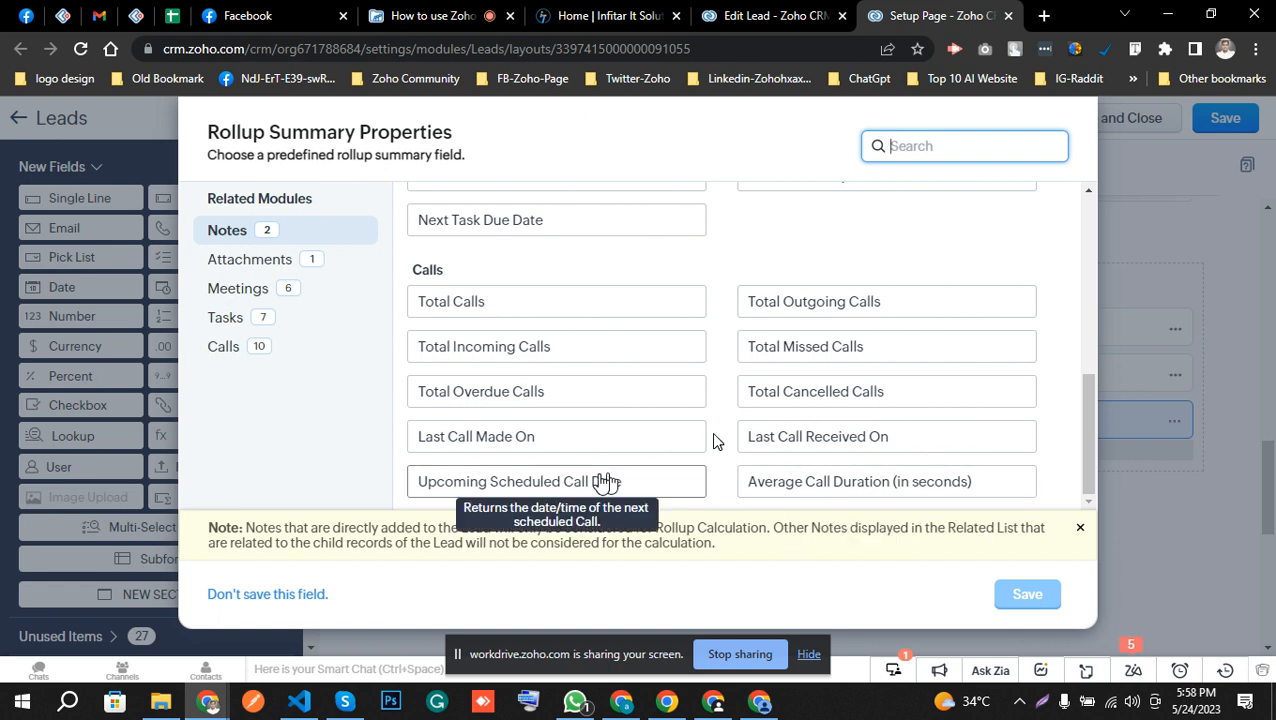
scroll(606, 481, up, 10)
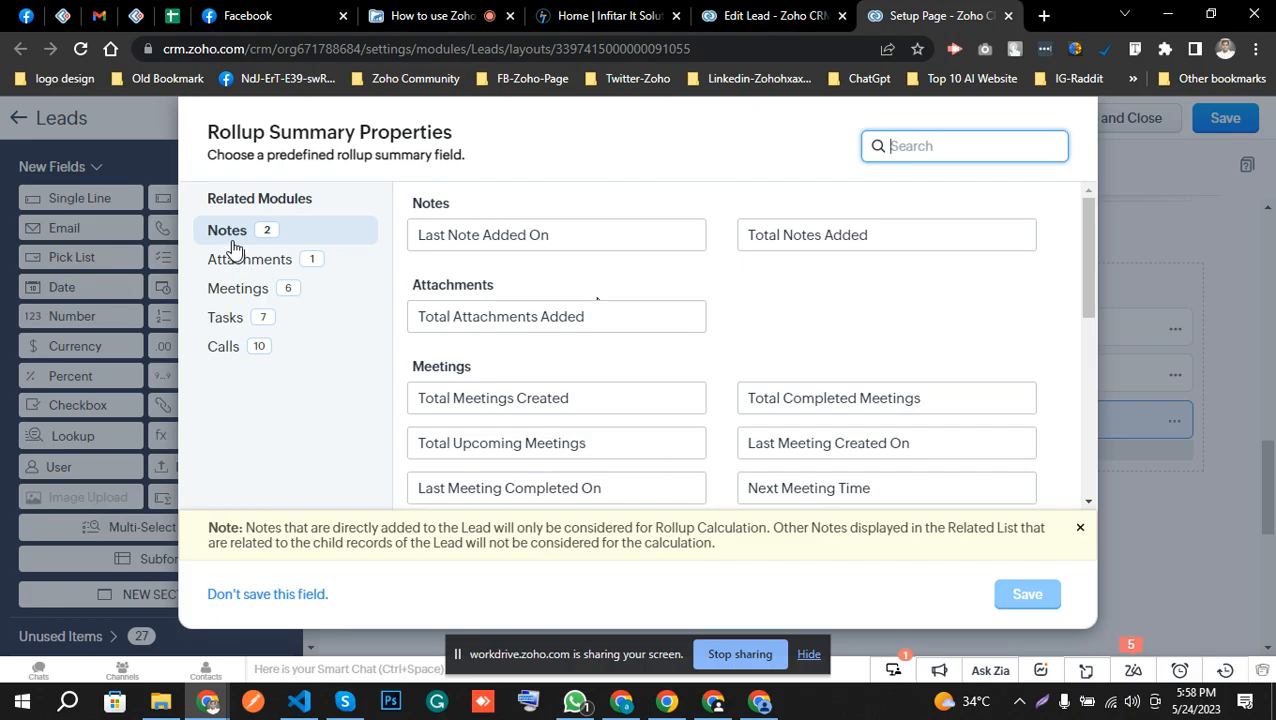
click(447, 250)
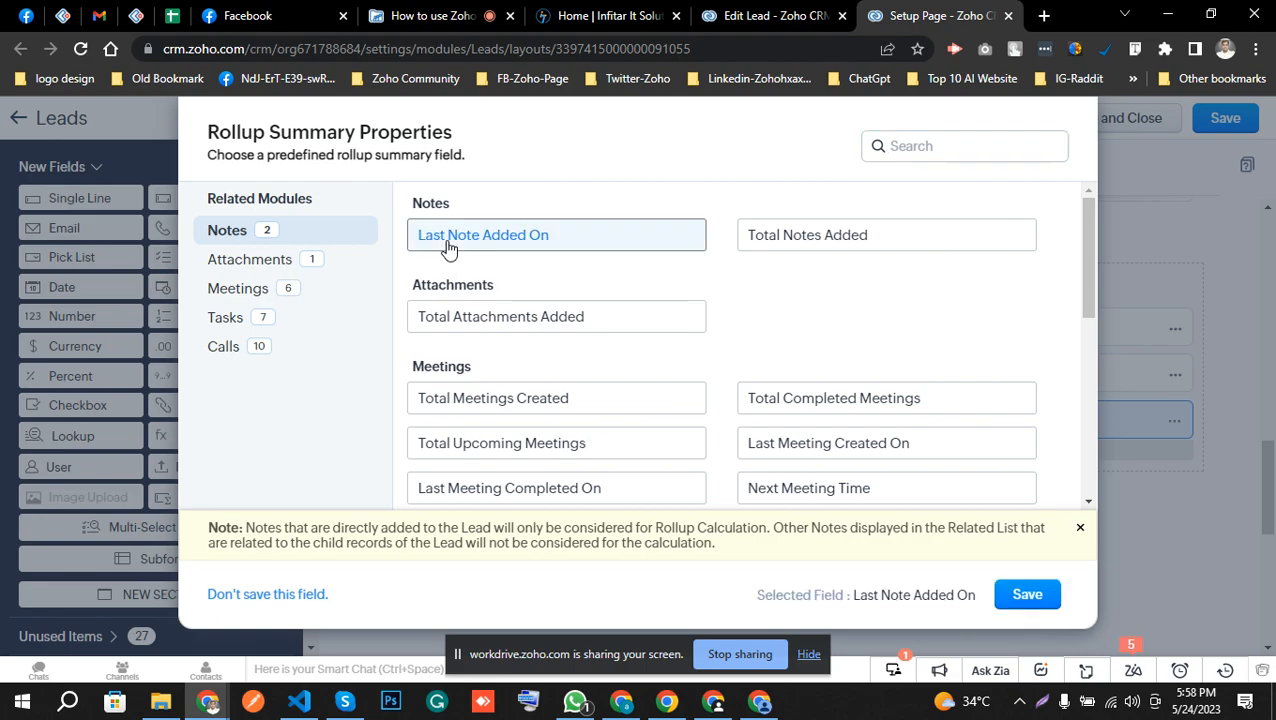
click(1013, 604)
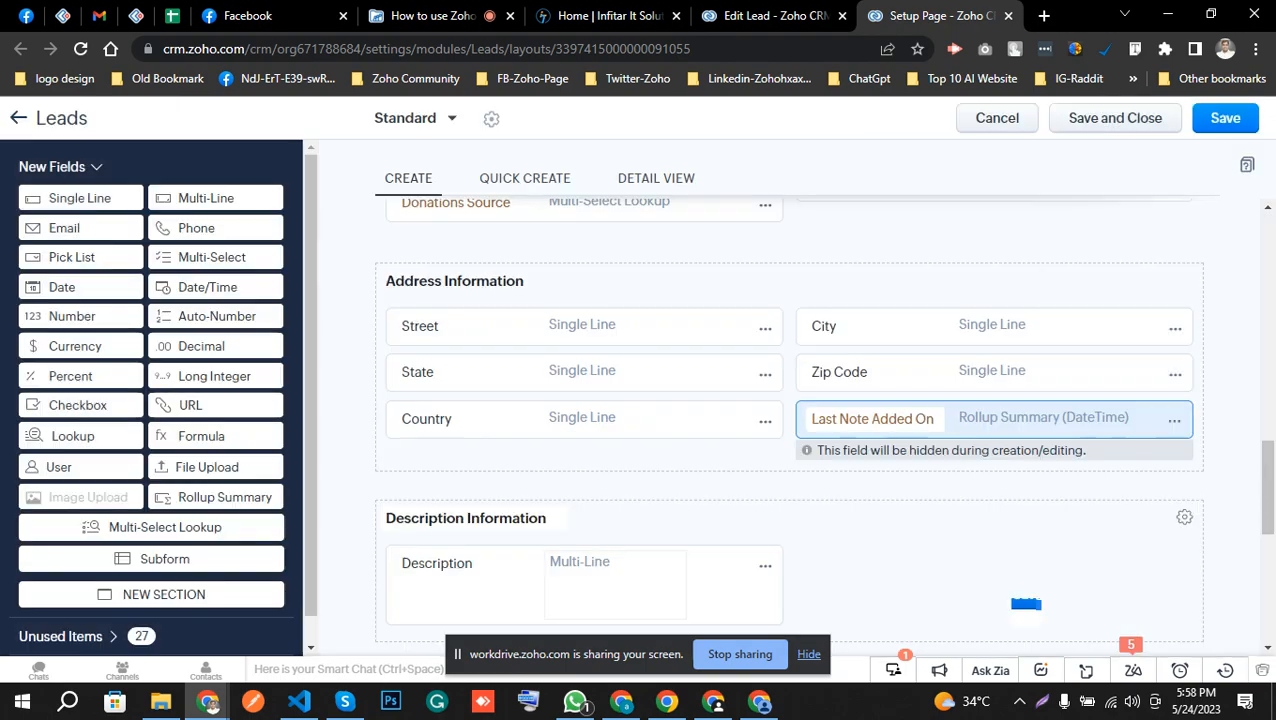
click(1220, 118)
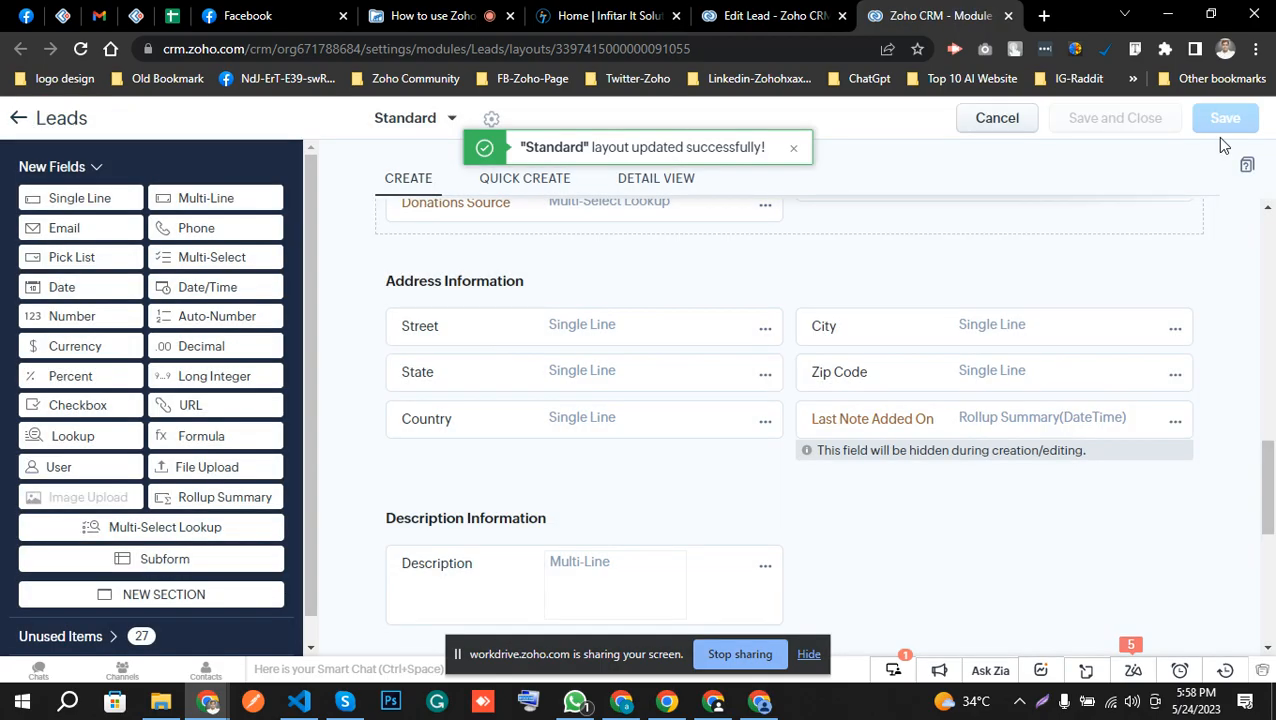
Step: Leave the layout editor, return to the Leads list, and open a lead record without notes
click(993, 124)
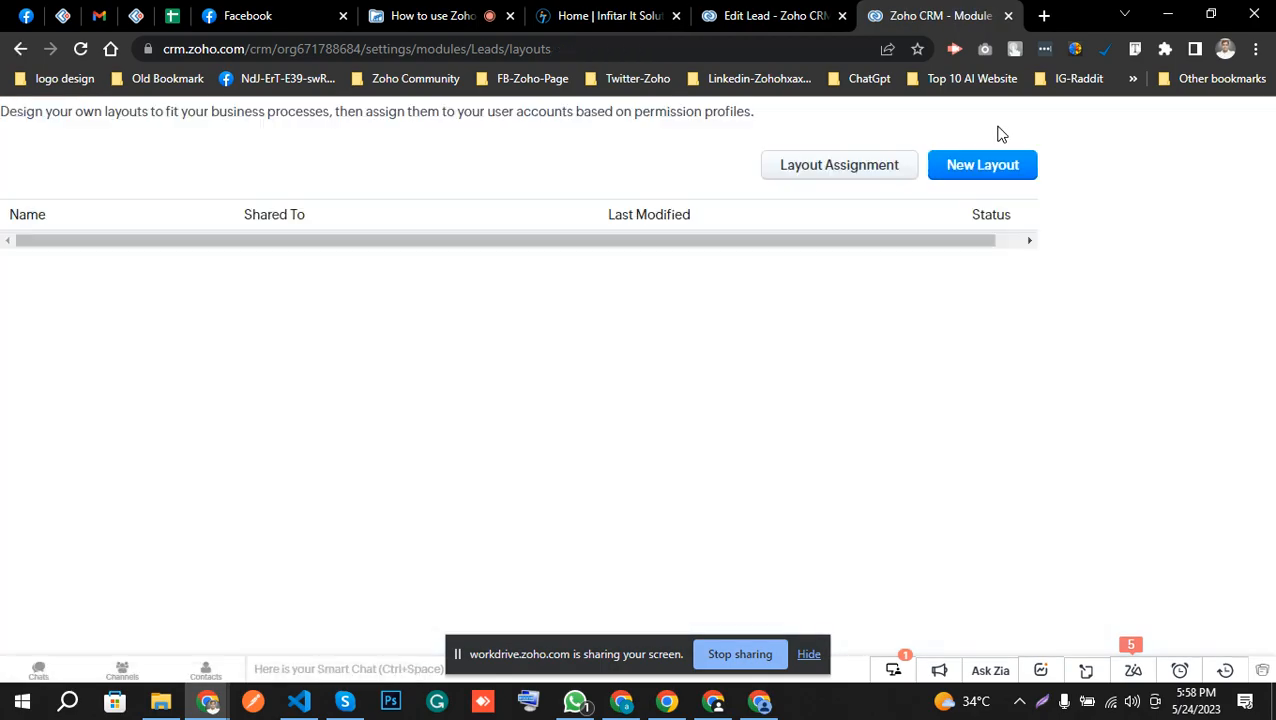
click(288, 122)
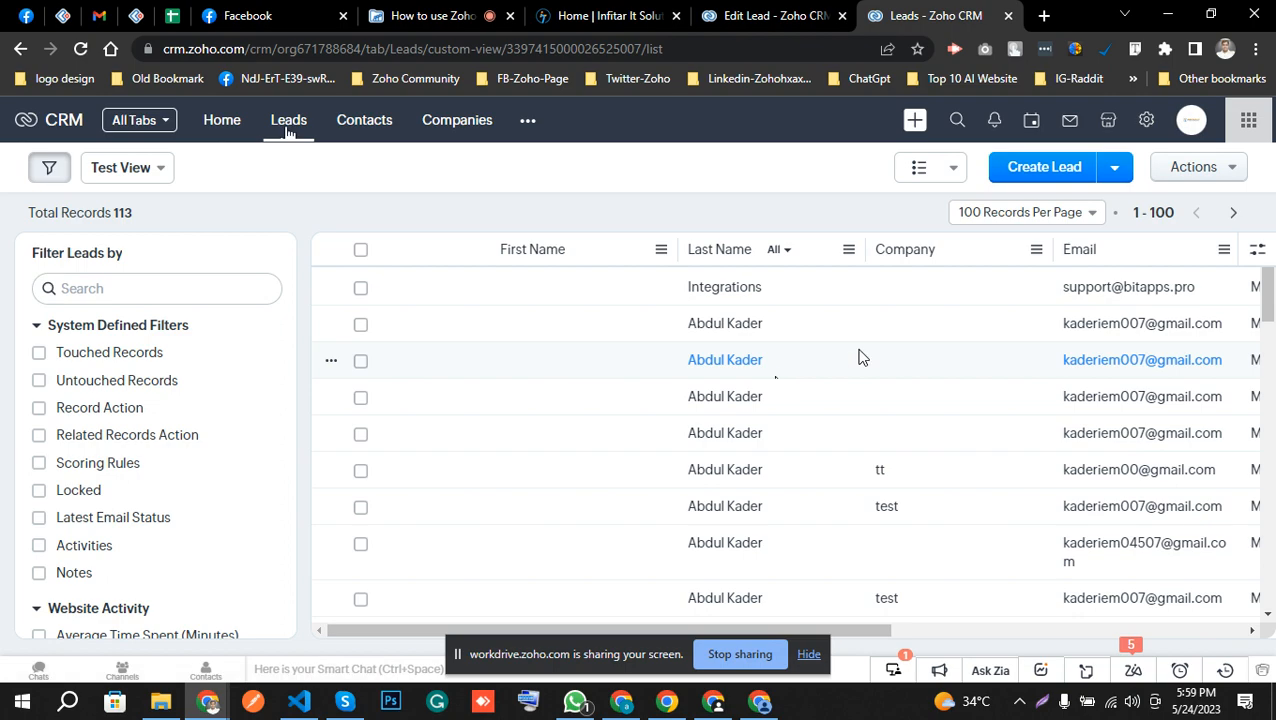
scroll(799, 340, down, 1)
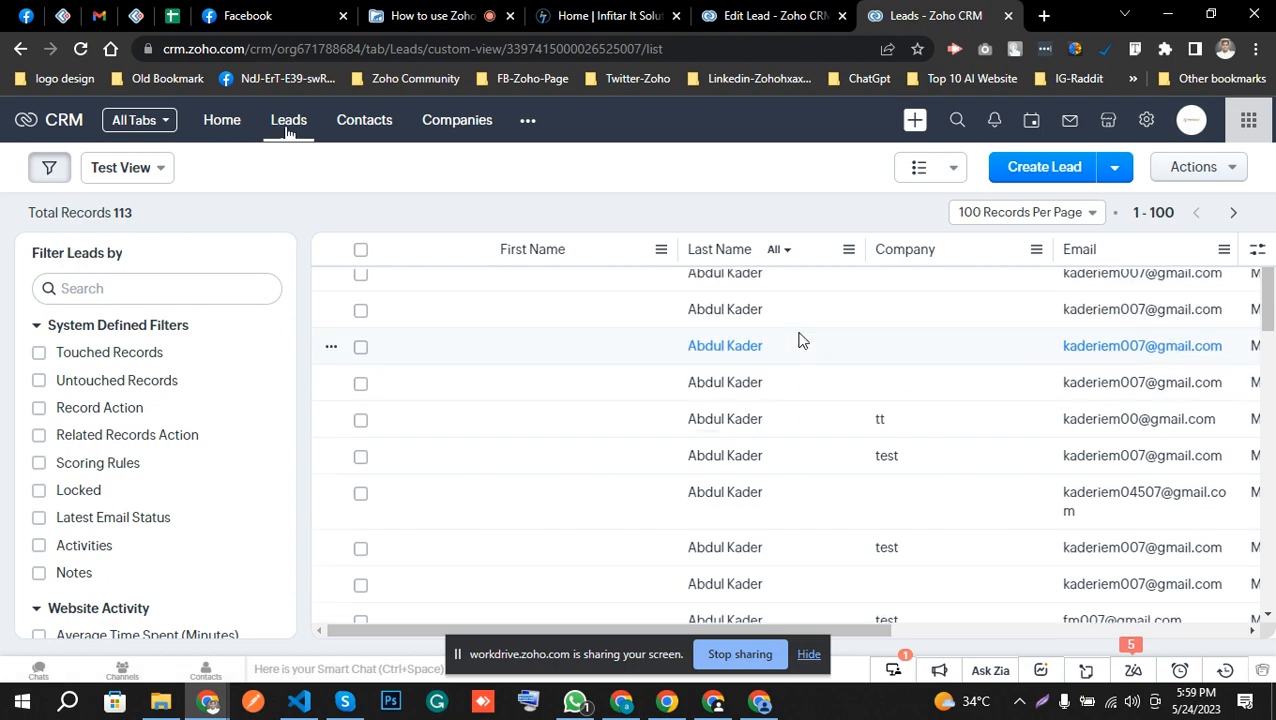
click(612, 320)
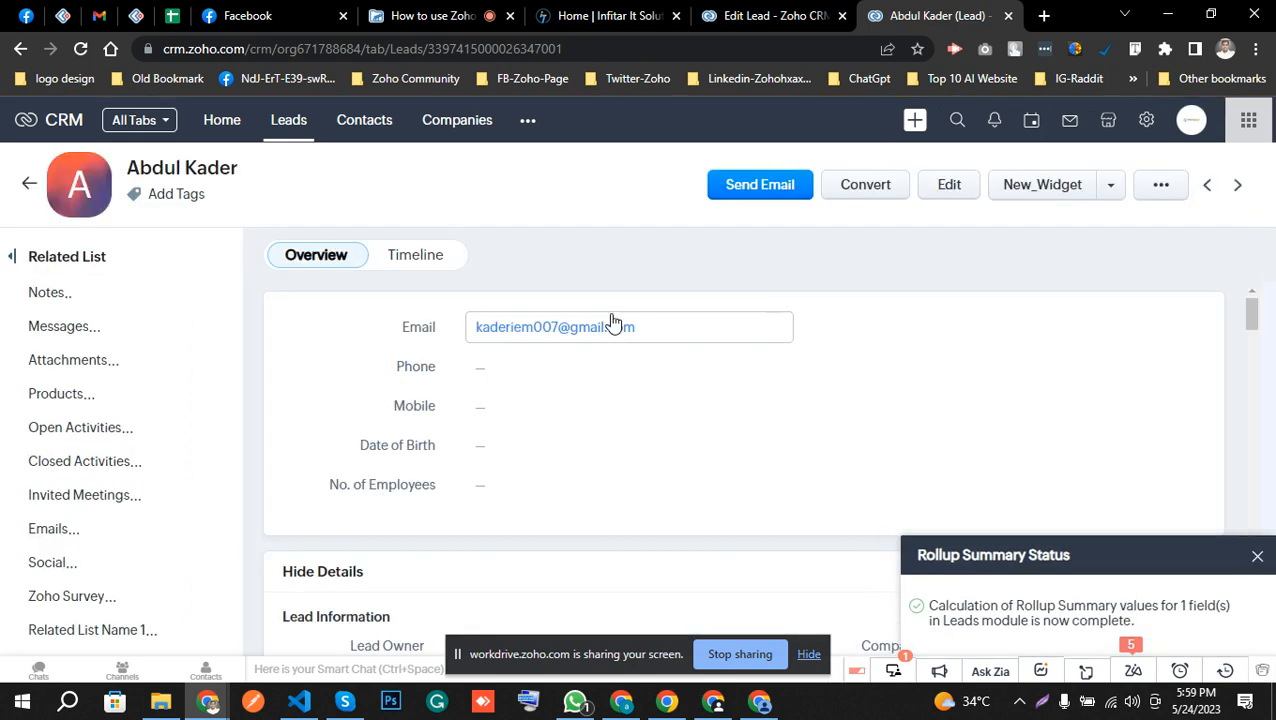
Step: Dismiss the rollup status notice and check the Last Note Added On field in the lead's Address Information
scroll(590, 434, down, 1)
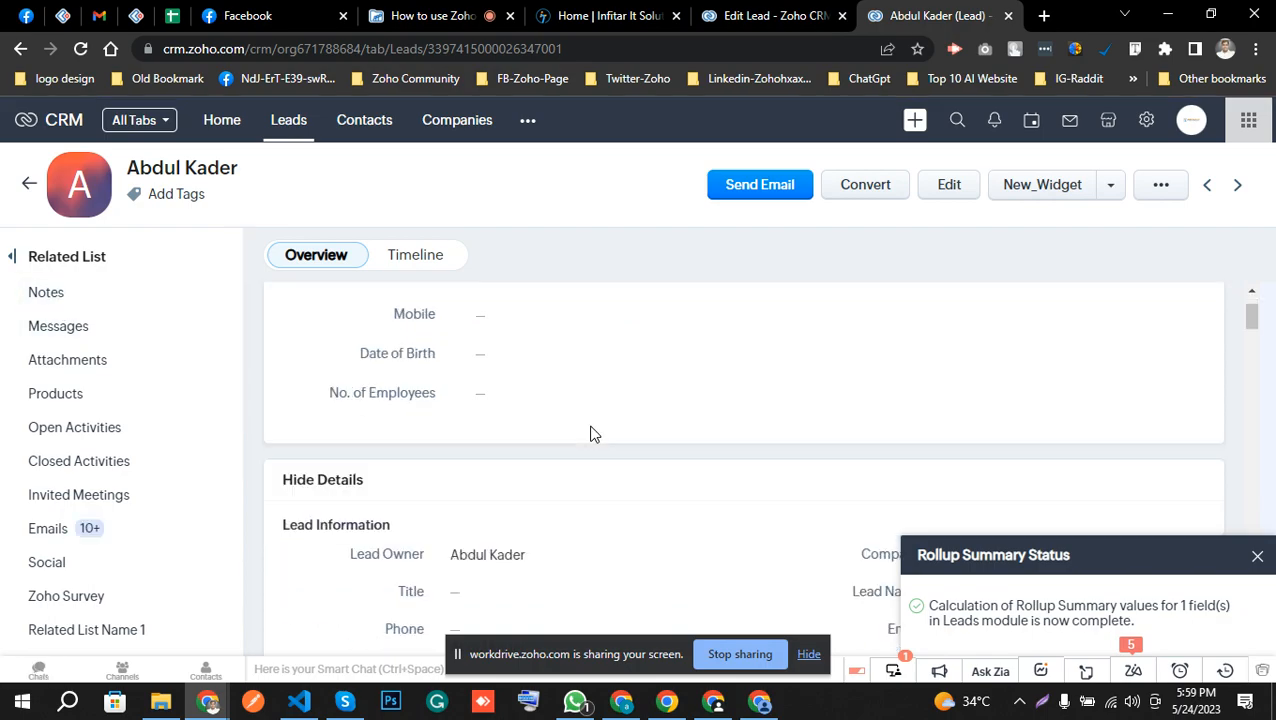
scroll(590, 434, down, 6)
scroll(590, 430, up, 2)
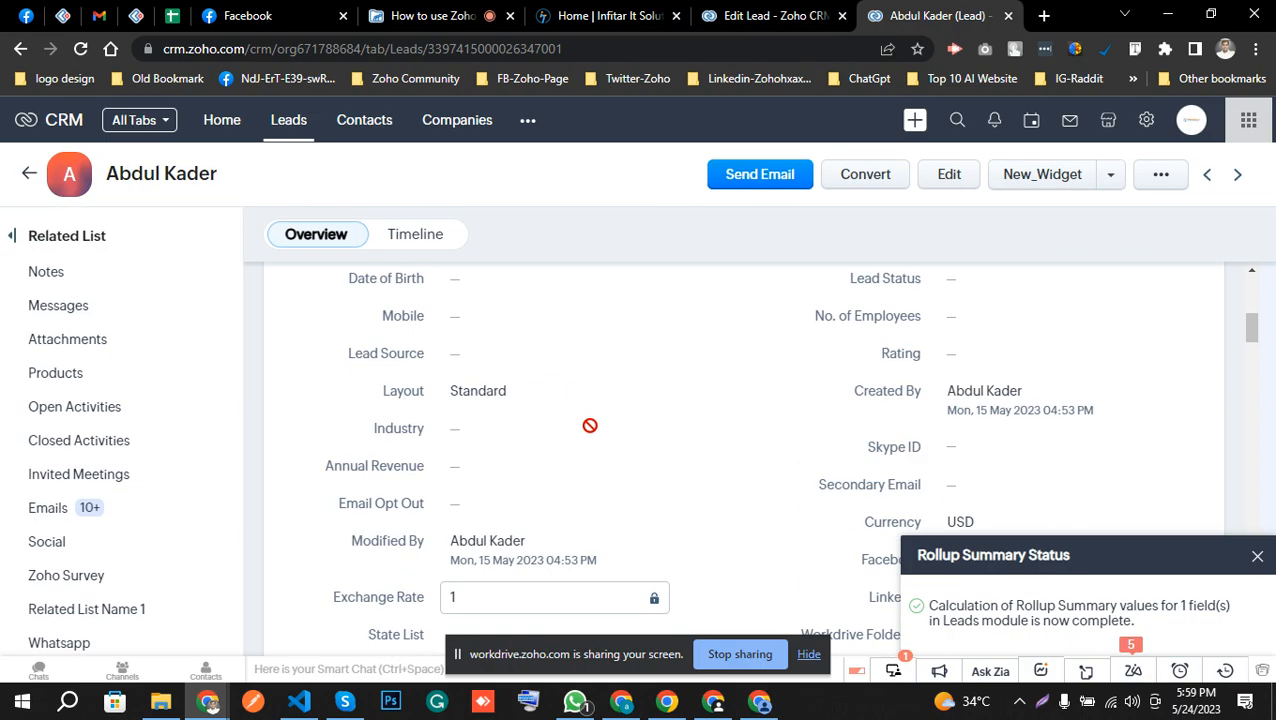
scroll(590, 426, up, 2)
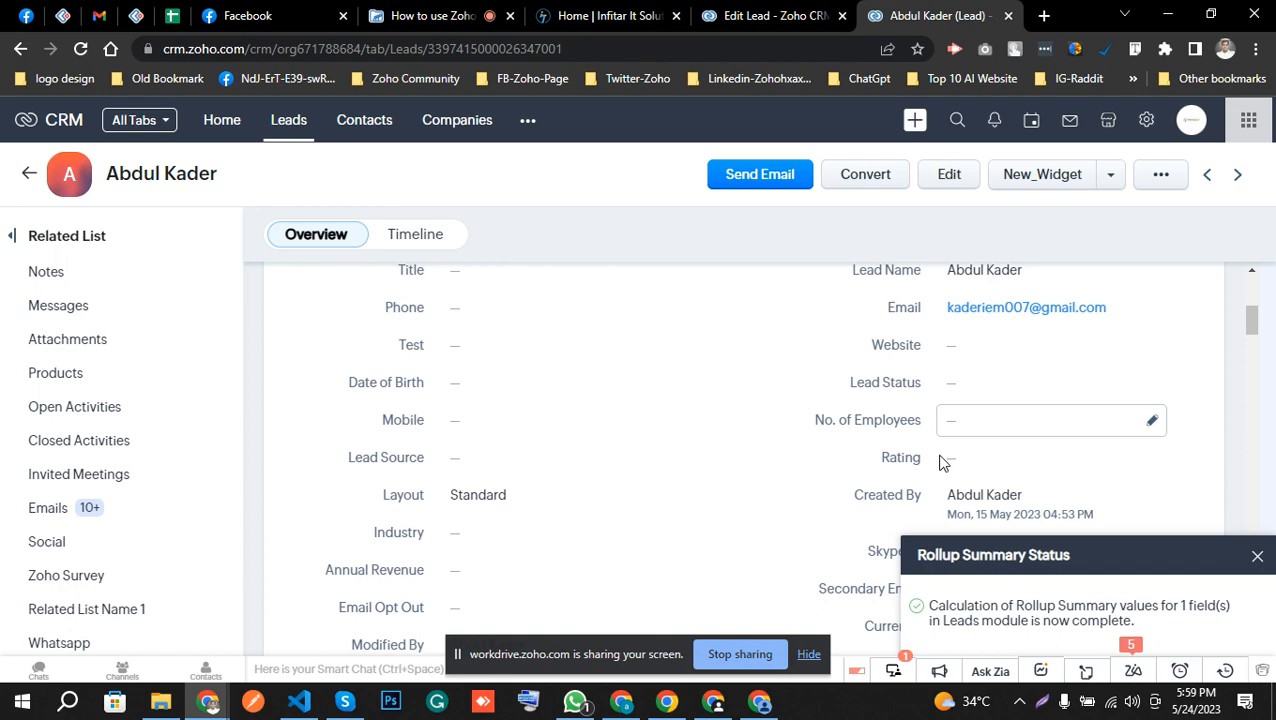
click(1258, 557)
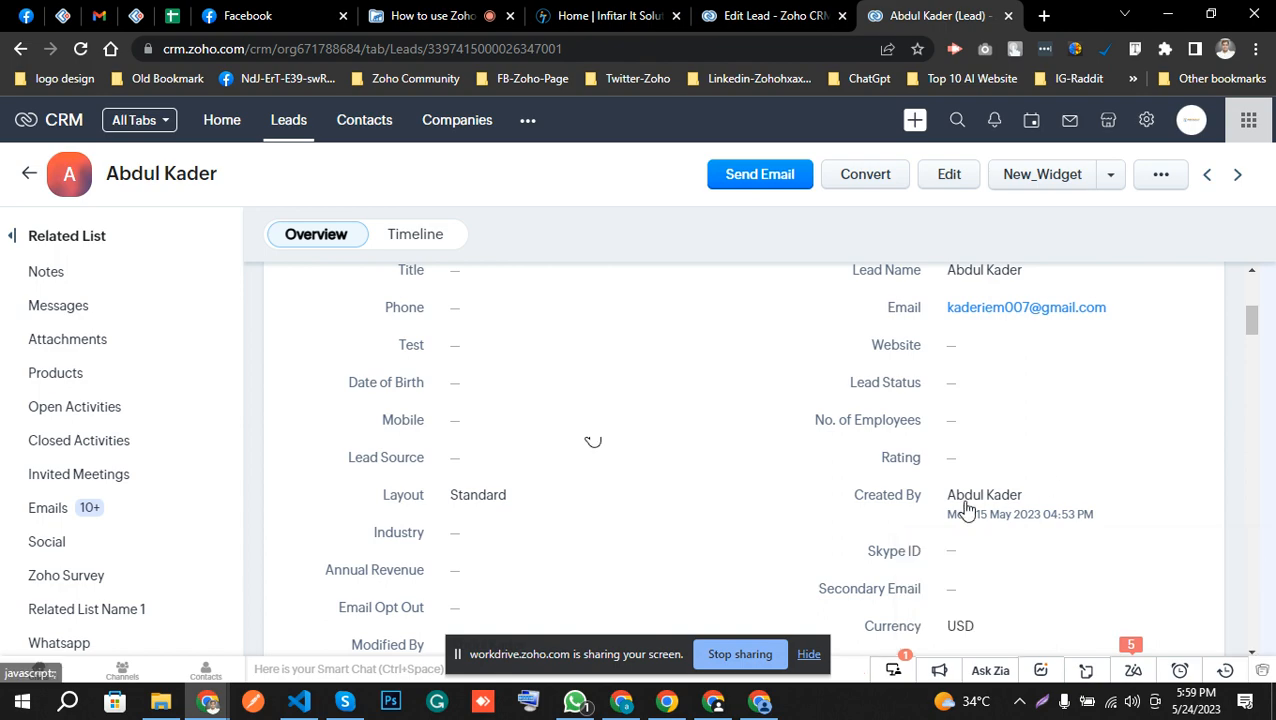
scroll(966, 508, down, 4)
scroll(966, 505, down, 8)
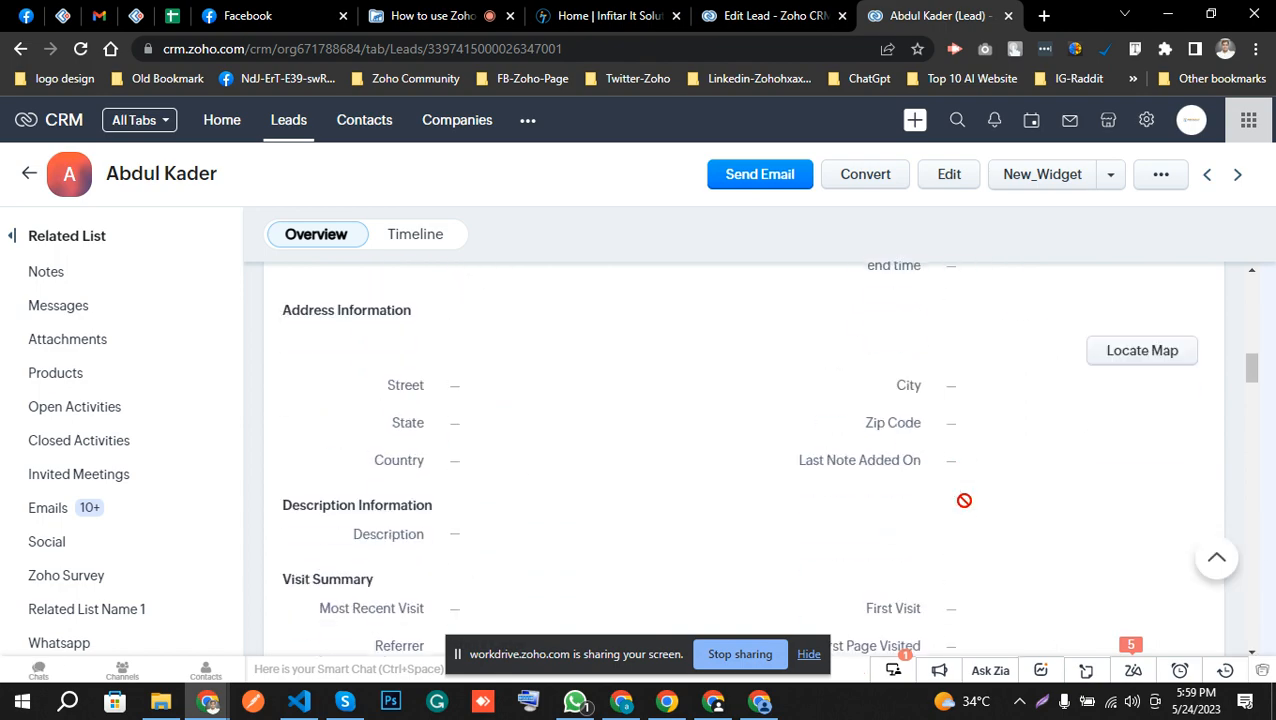
Step: Add and save a note reading "Test Note" on the lead
click(57, 271)
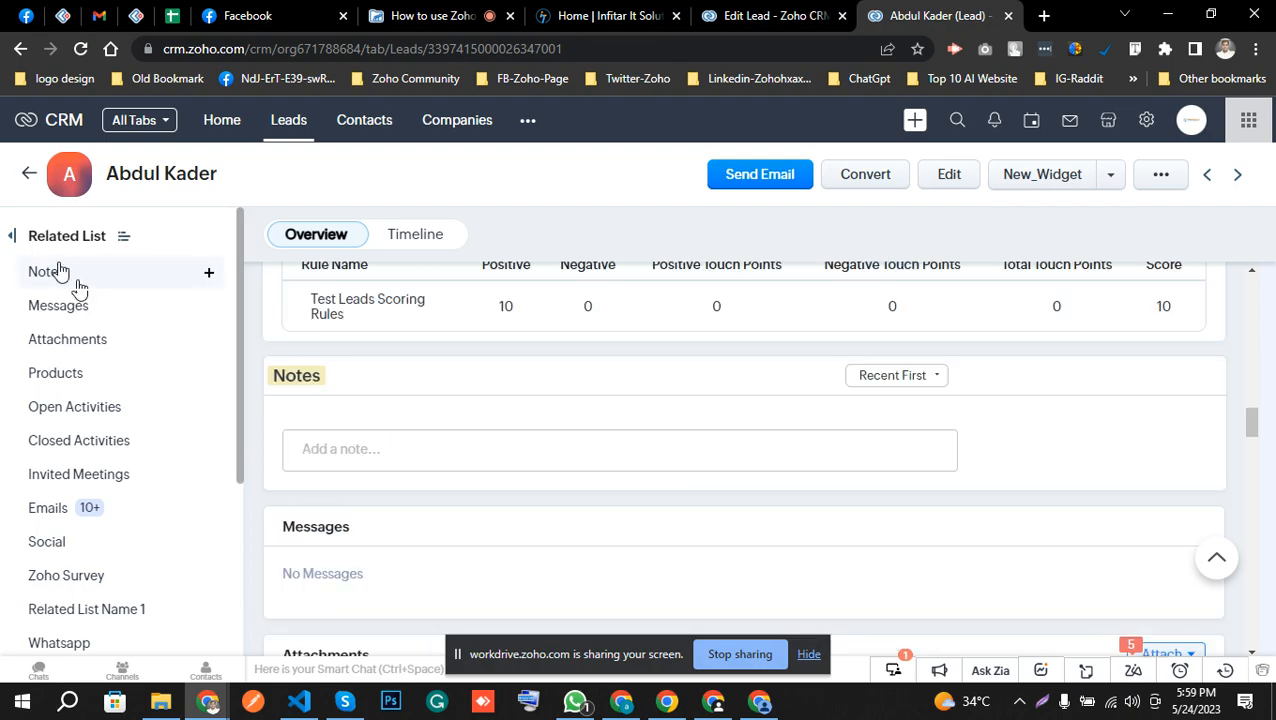
click(451, 458)
text(Test Note)
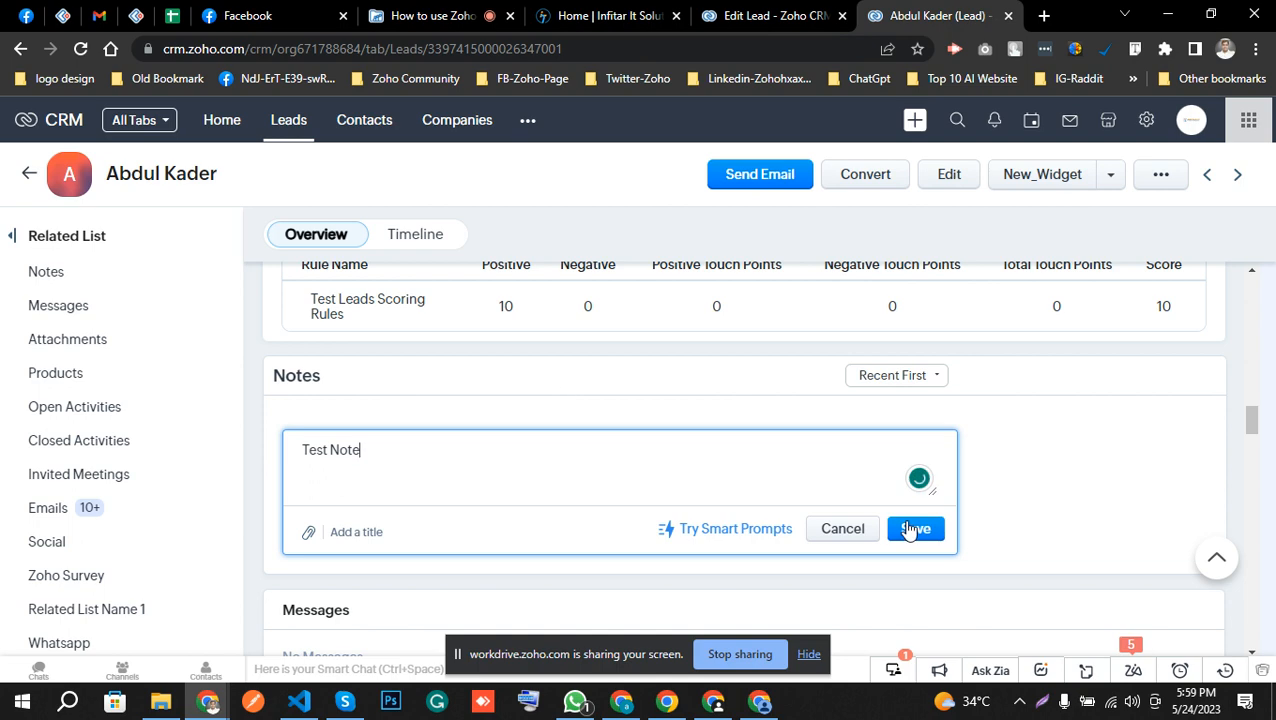
click(912, 529)
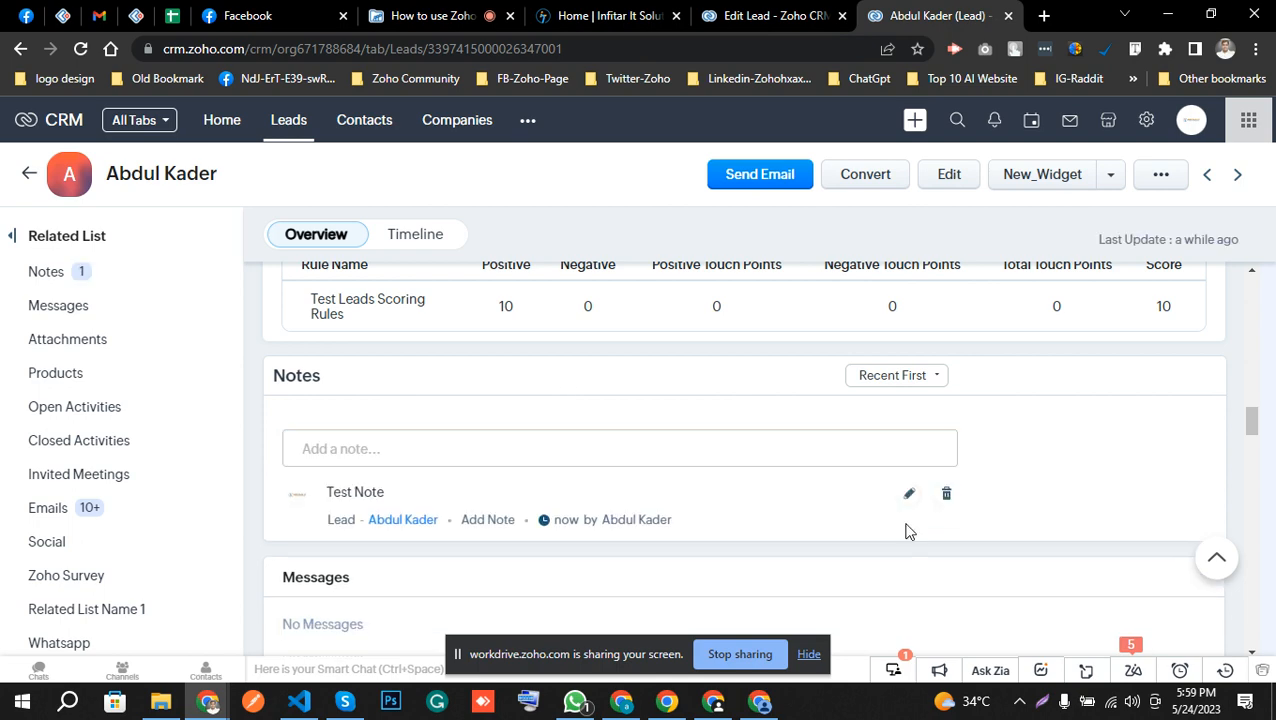
Step: Reload the lead record and check the Last Note Added On value in Address Information
click(81, 49)
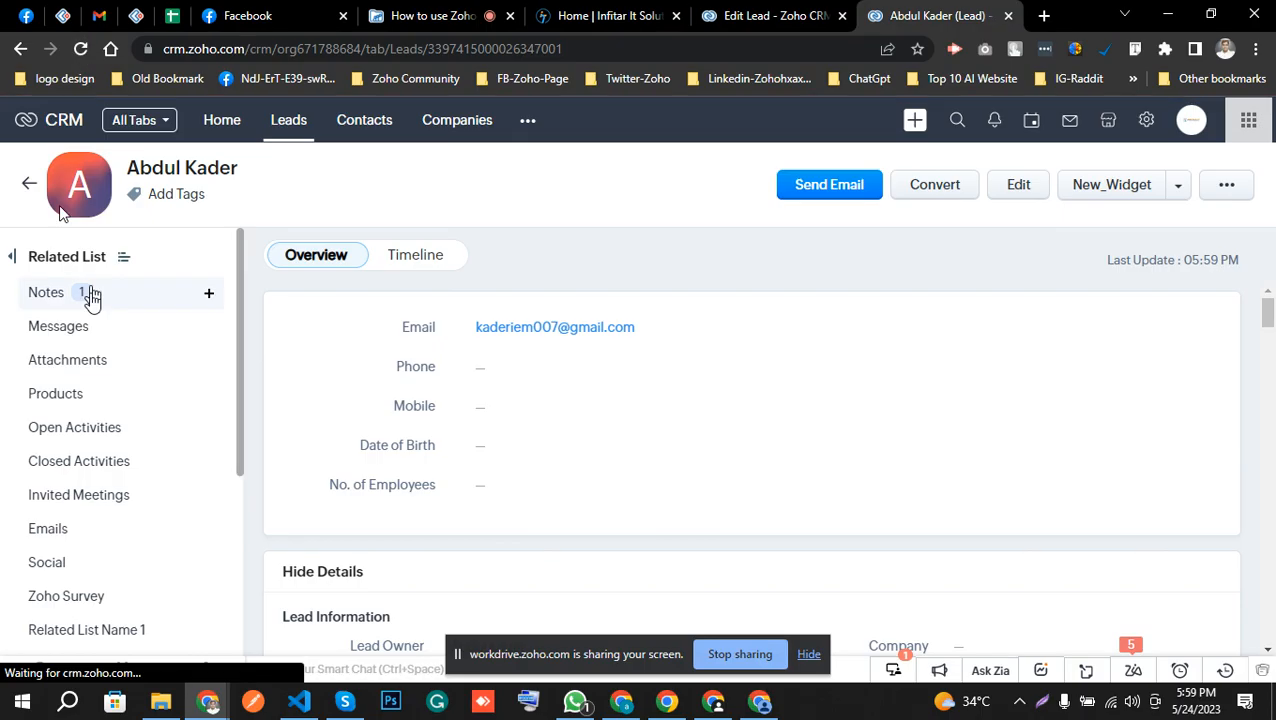
scroll(968, 566, down, 5)
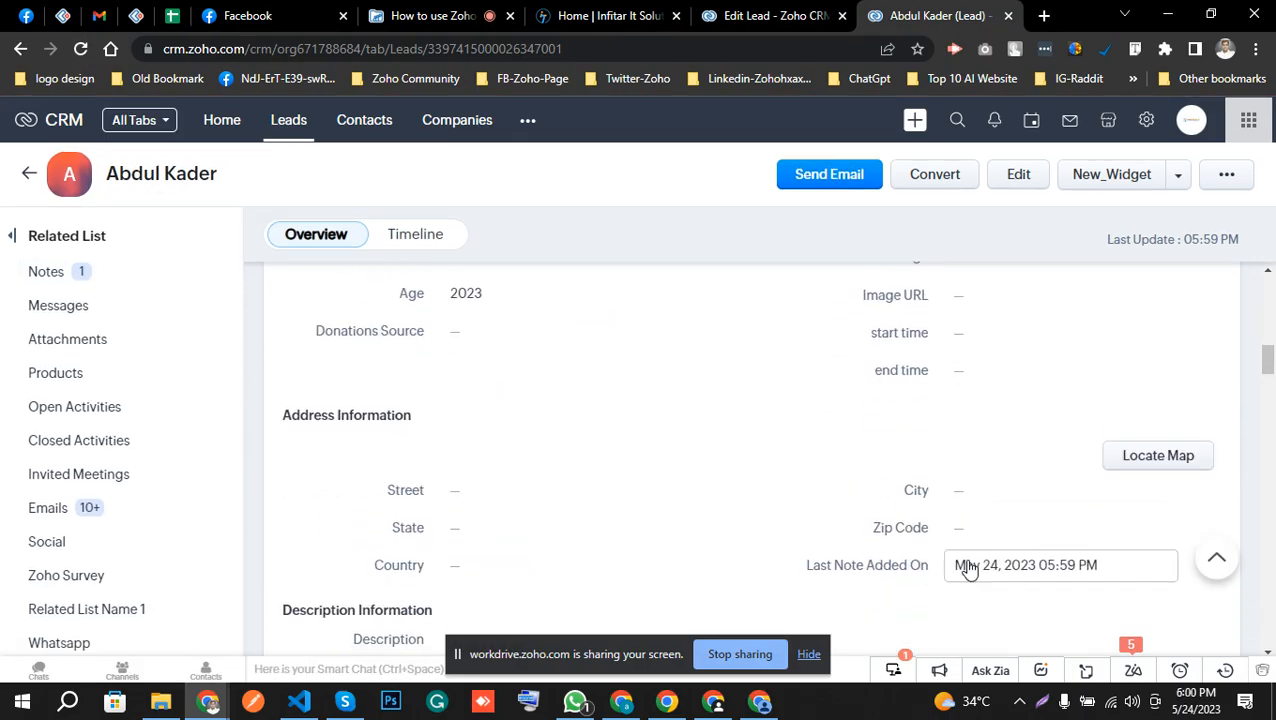
scroll(968, 566, down, 1)
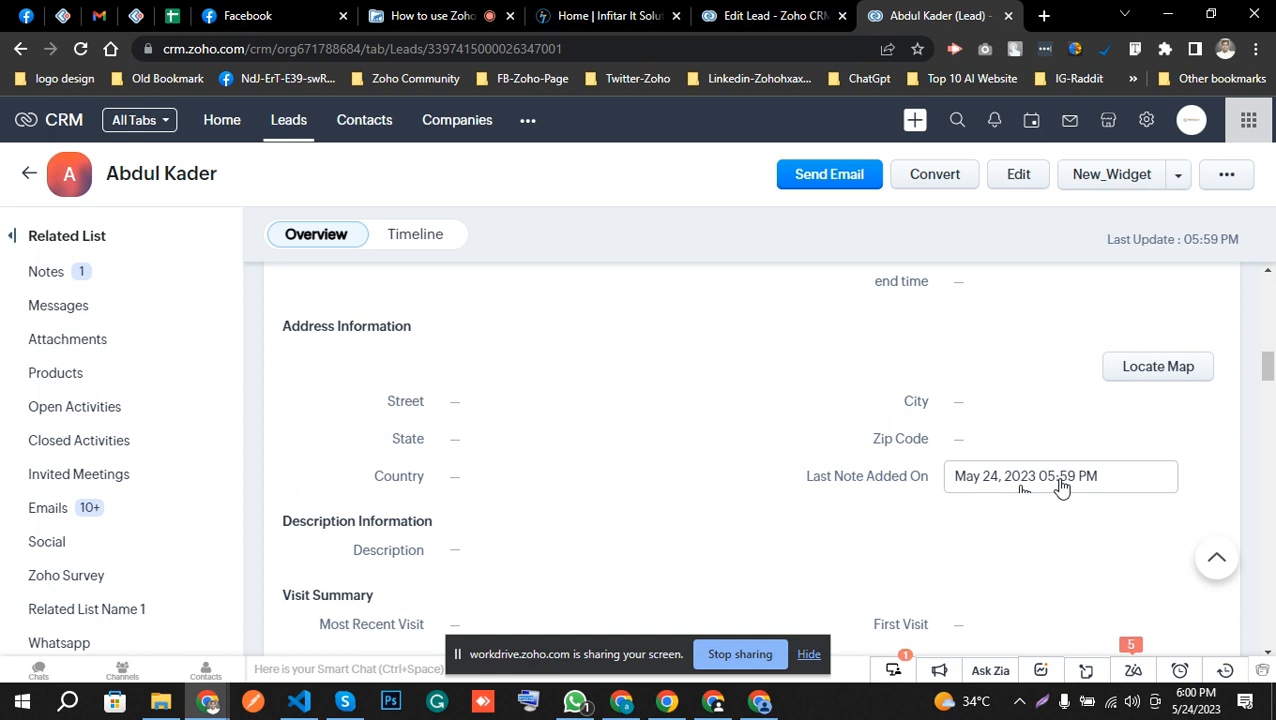
click(386, 10)
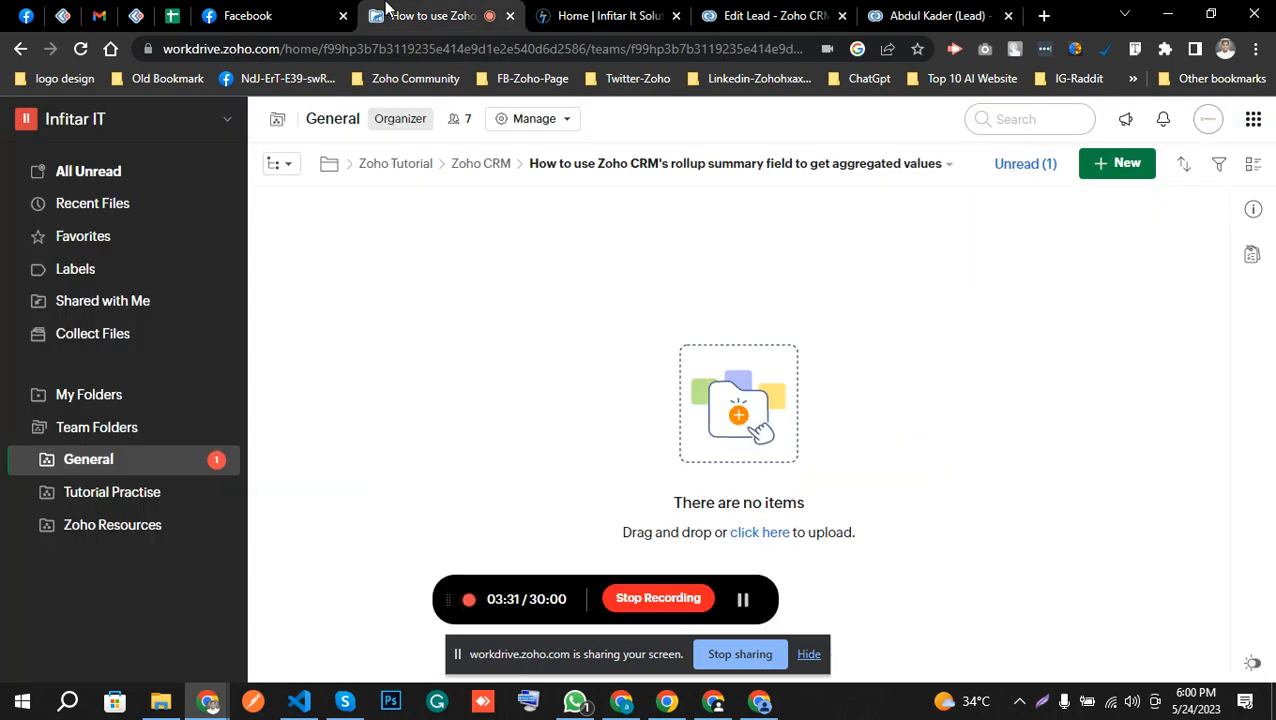